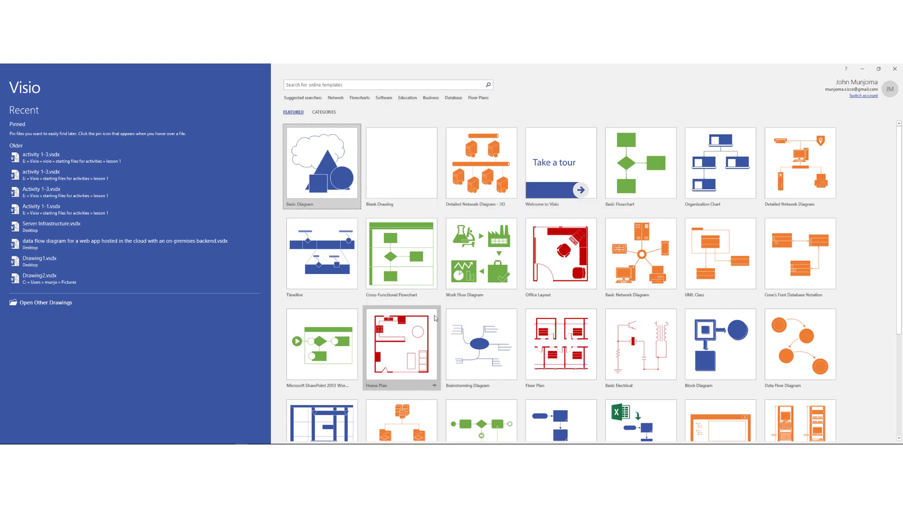
Browse the Network templates and create a blank drawing from Detailed Network Diagram - 3D
scroll(434, 325, "down", 3)
scroll(435, 325, "down", 4)
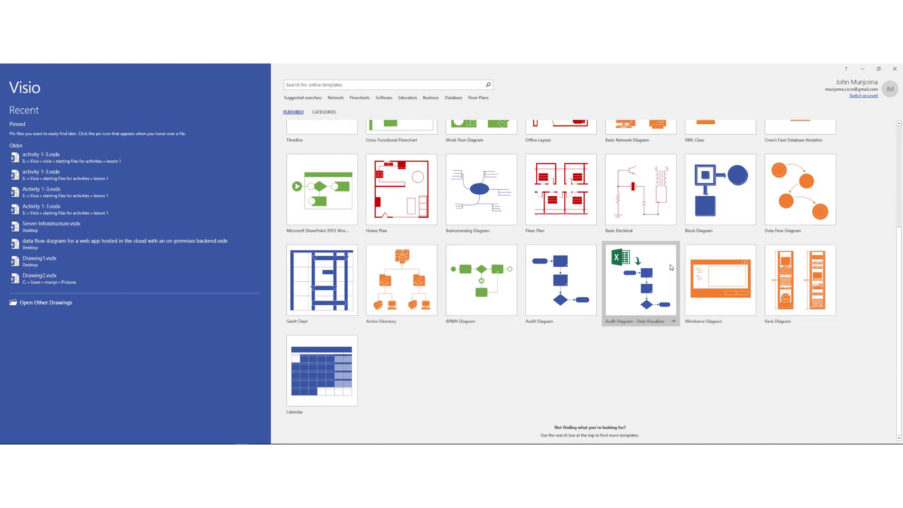
scroll(546, 267, "up", 3)
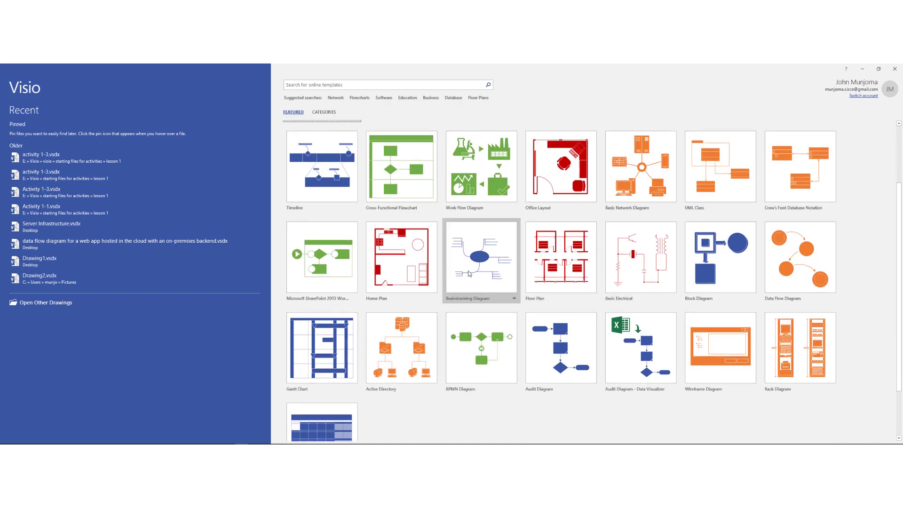
scroll(402, 240, "up", 2)
scroll(386, 234, "up", 1)
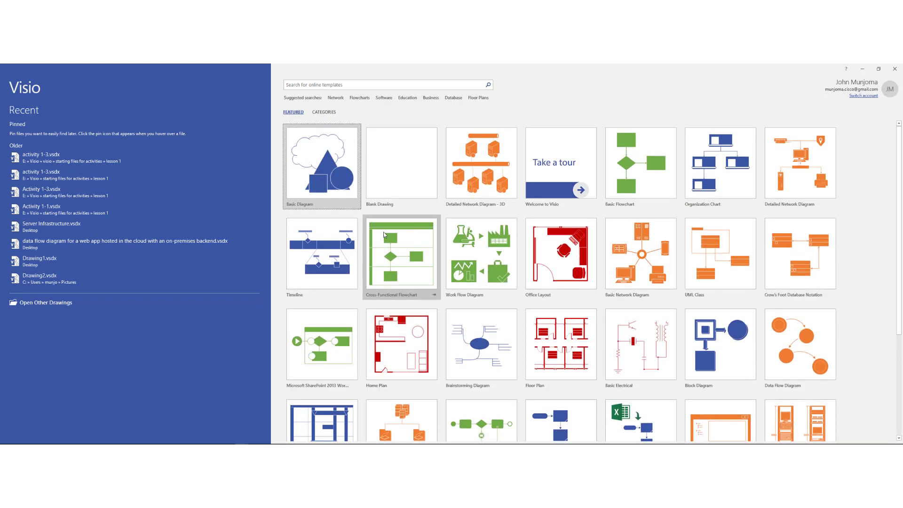
left_click(336, 98)
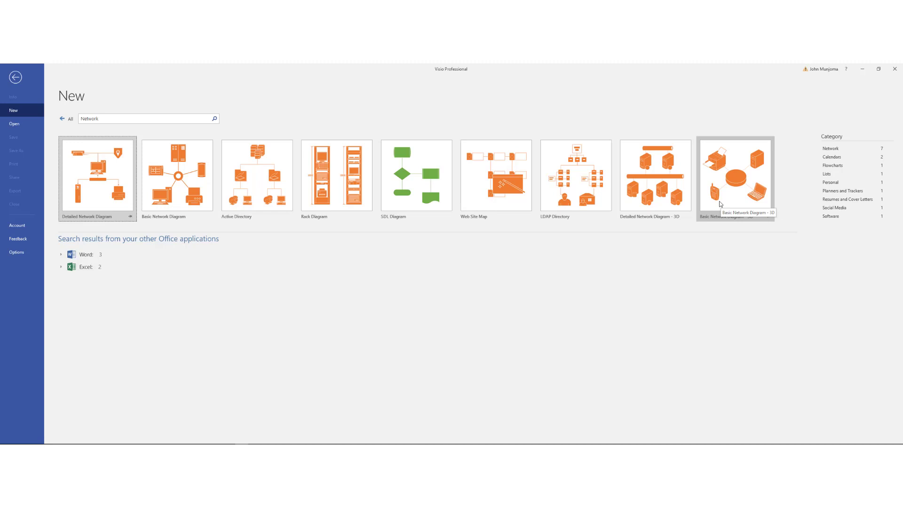
left_click(640, 186)
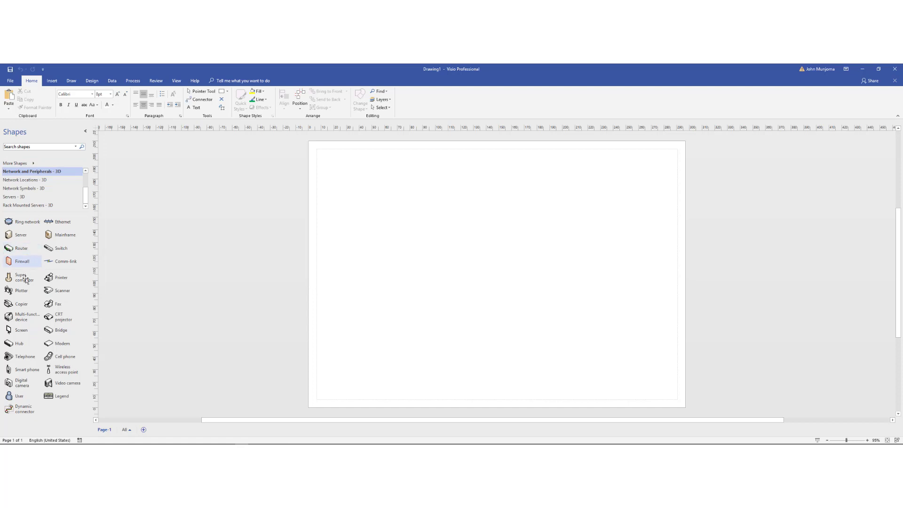
Browse the Servers and Network and Peripherals 3D stencils, ending on Network Locations - 3D
left_click(10, 182)
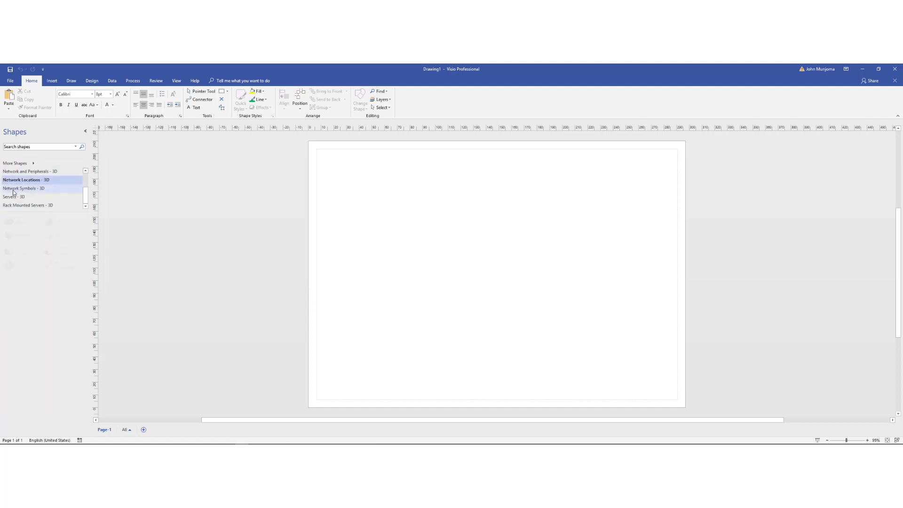
left_click(12, 197)
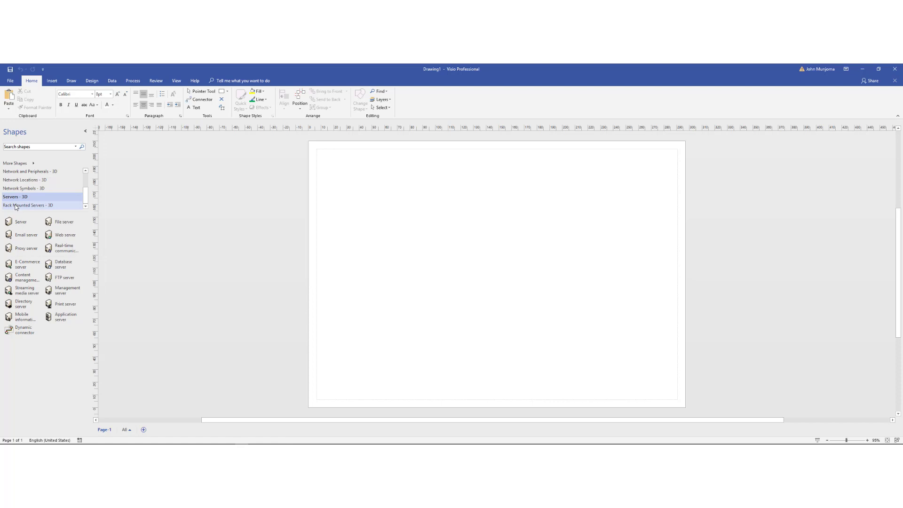
left_click(15, 172)
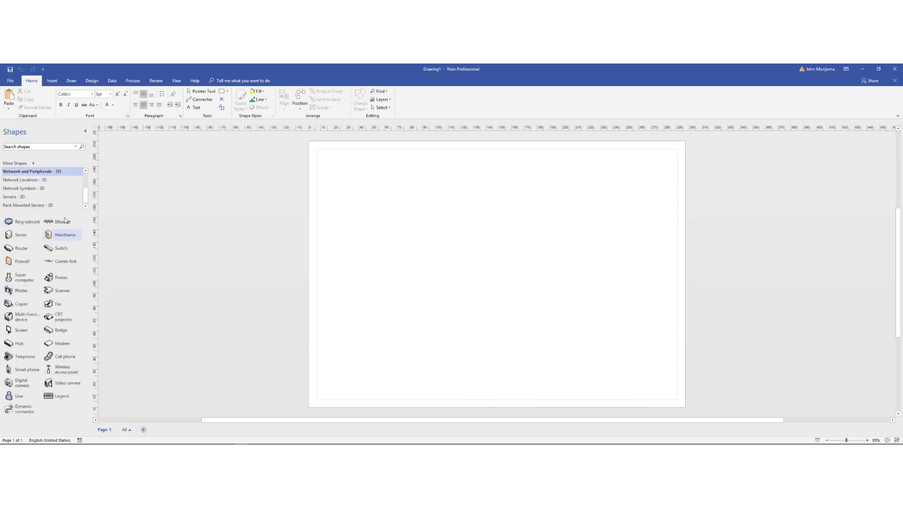
left_click(18, 181)
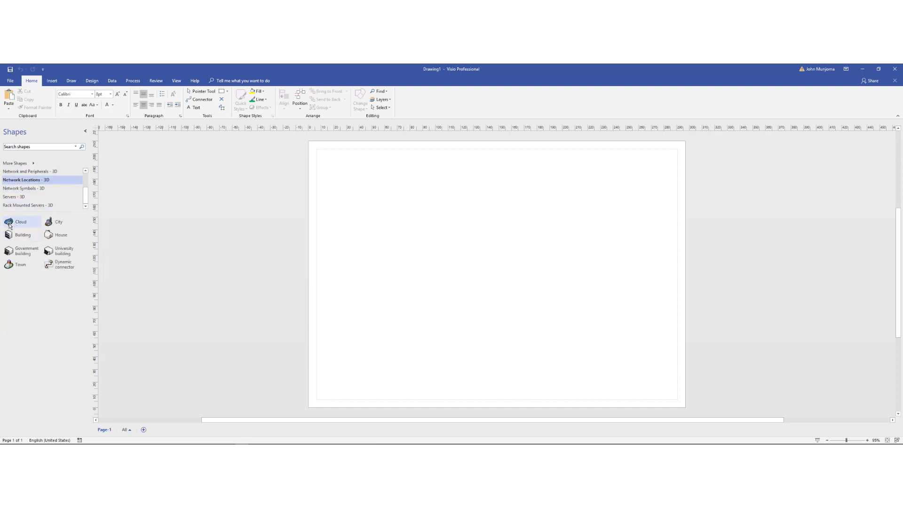
Place a trial Network Locations 3D cloud on the page, then delete it
left_click_drag(9, 225, 356, 281)
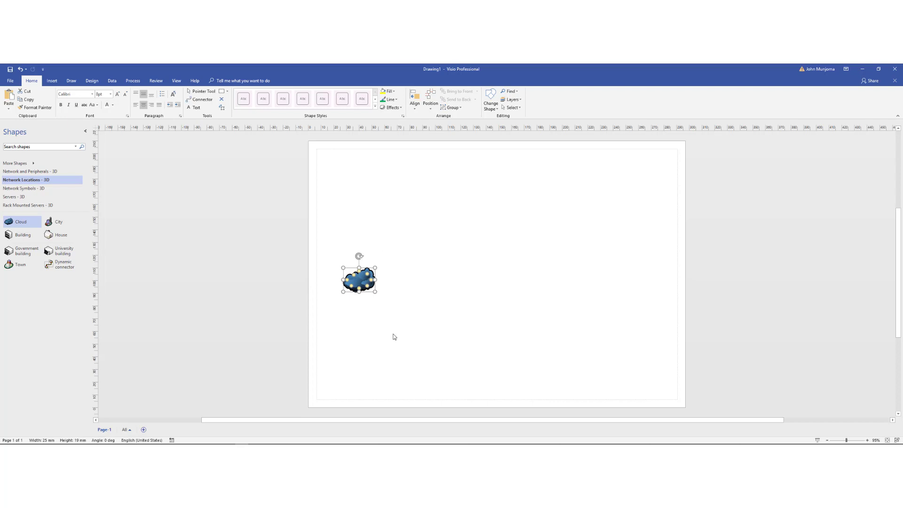
left_click(410, 295)
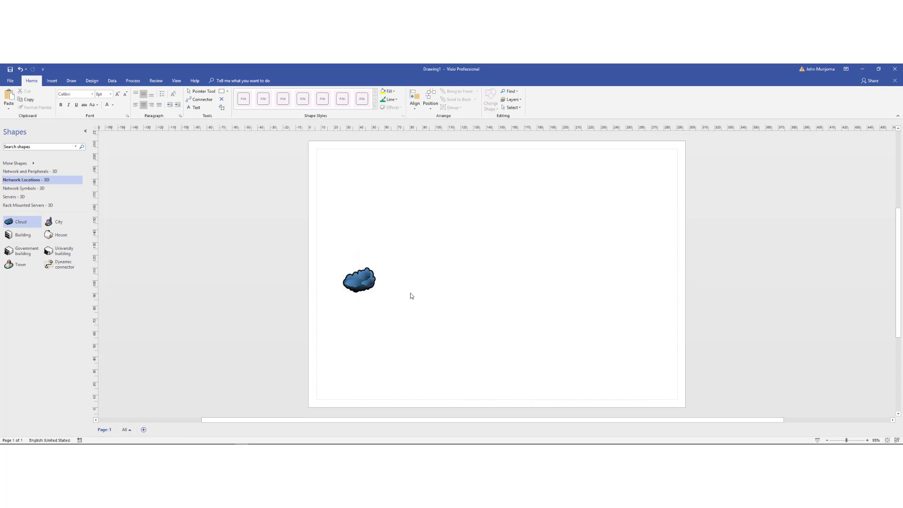
left_click(360, 283)
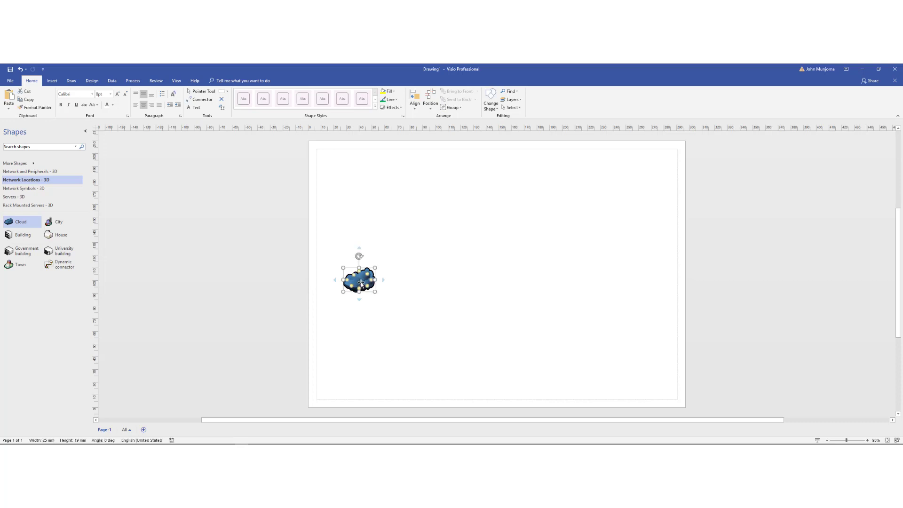
key("Delete")
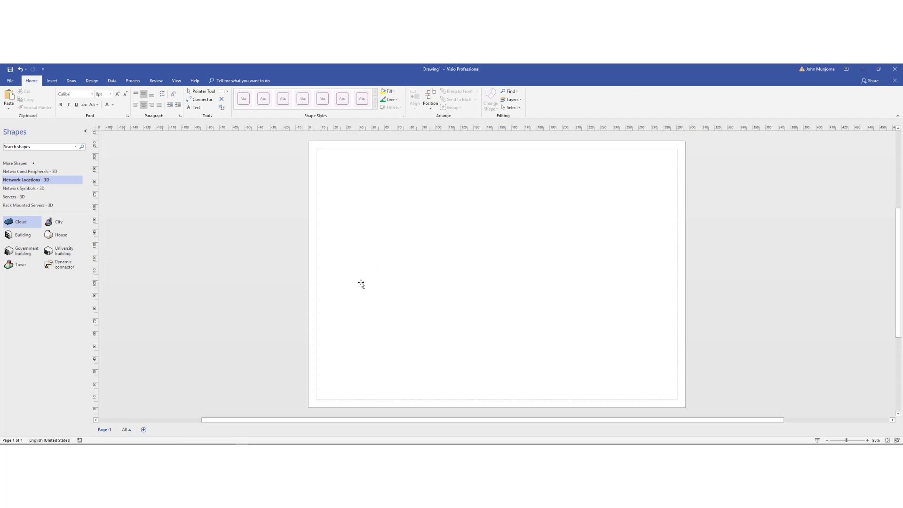
Search shapes for 'cloud' and place a slightly enlarged Common Icons cloud on the page's left
left_click(54, 148)
type("cloud")
key("Return")
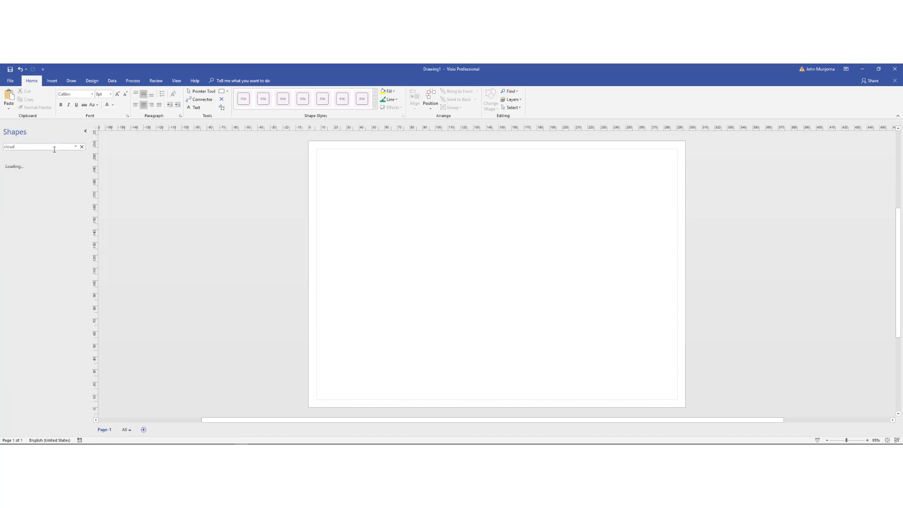
scroll(30, 297, "down", 2)
left_click_drag(9, 376, 340, 259)
left_click(361, 287)
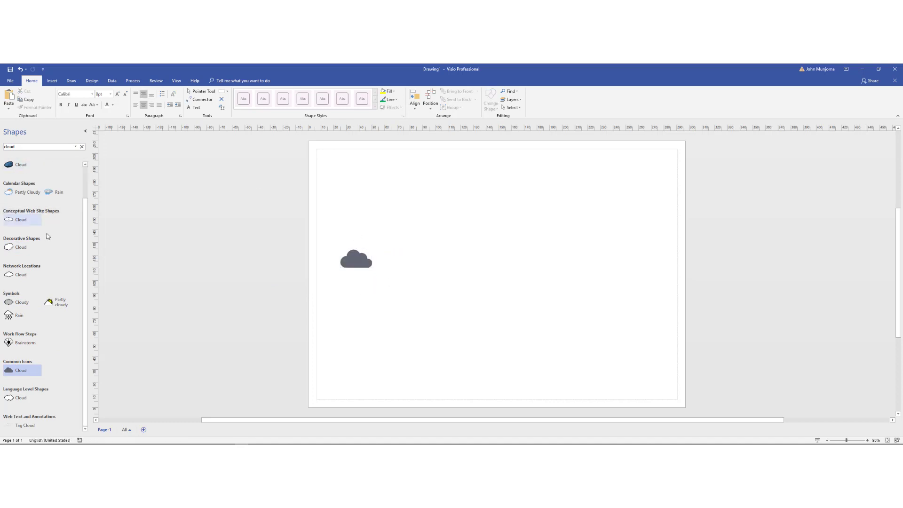
scroll(87, 184, "up", 1)
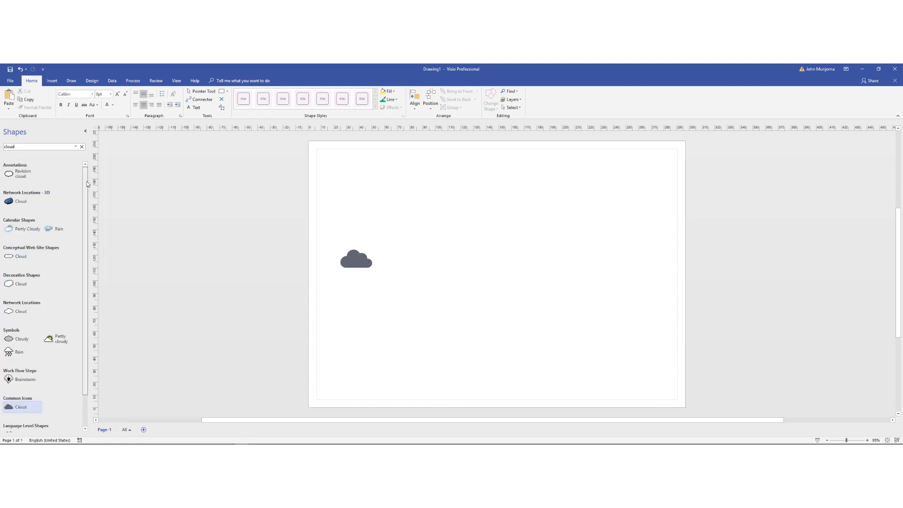
Search for 'router', place the 3D router below the cloud, and align the two vertically
left_click(35, 146)
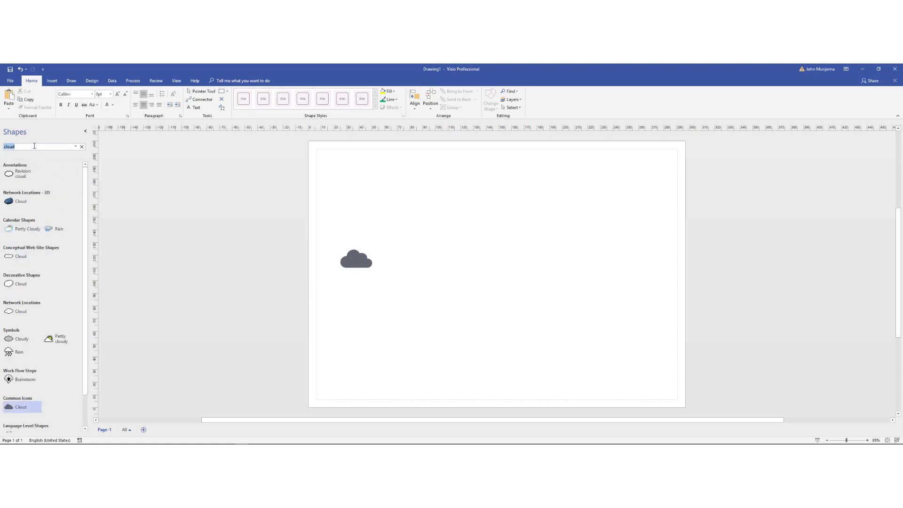
type("router")
key("Return")
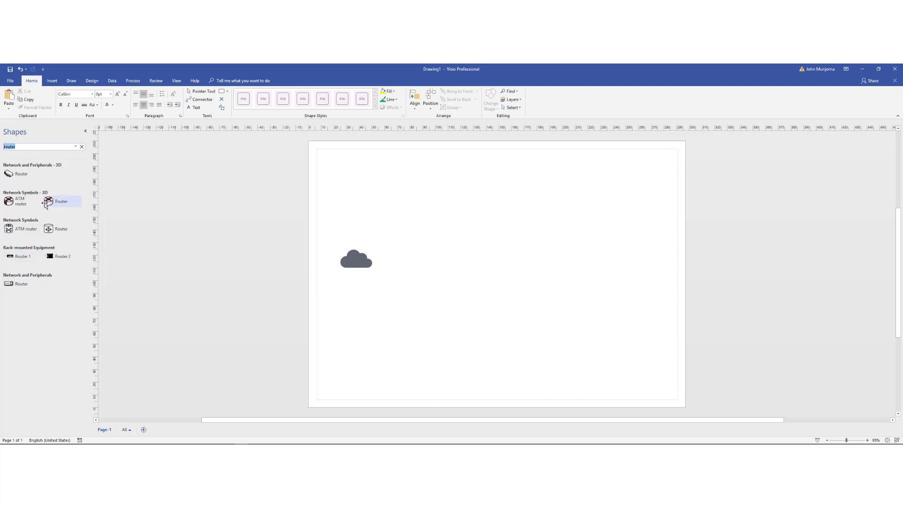
left_click_drag(47, 205, 354, 322)
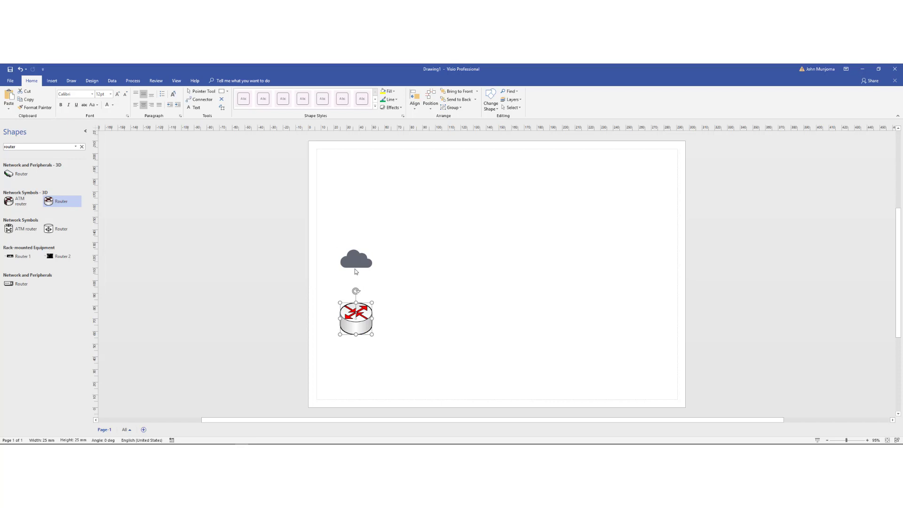
left_click_drag(354, 261, 354, 238)
left_click_drag(357, 328, 356, 308)
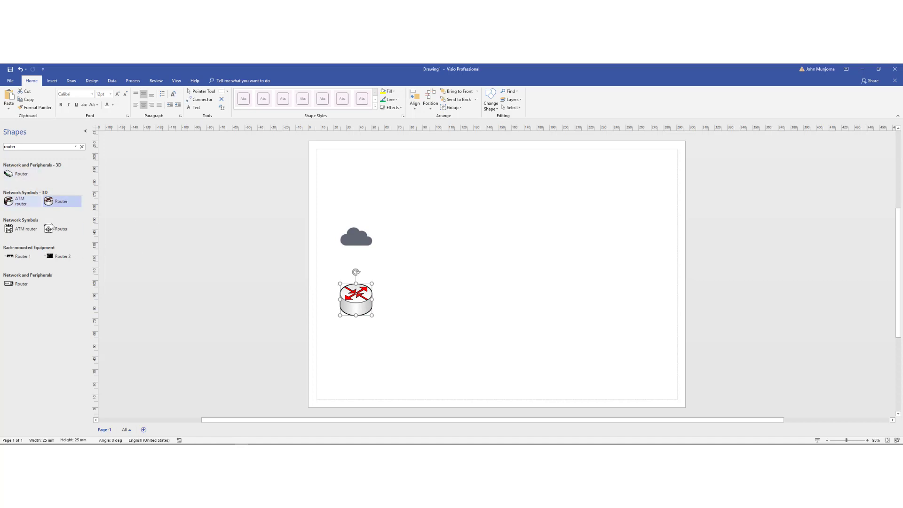
Search shapes for 'firewall' and place the 3D firewall to the right of the router
left_click(39, 147)
type("firewall")
key("Return")
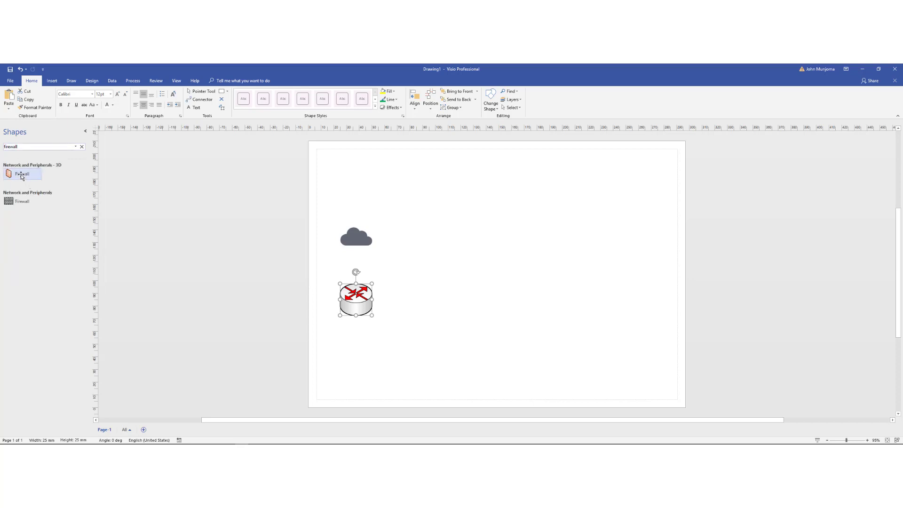
left_click_drag(21, 176, 432, 299)
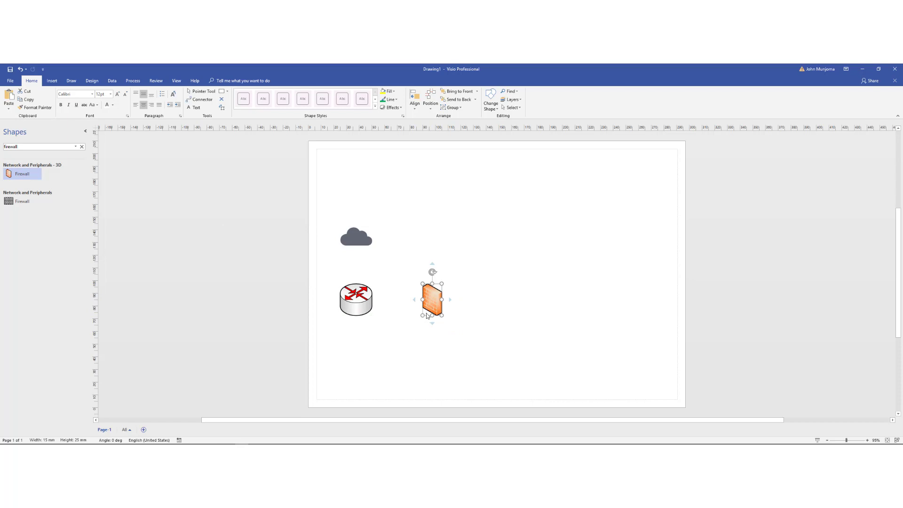
Replace the shape search with 'switch' to list the switch shapes
left_click(41, 145)
type("fire")
key("BackSpace")
key("BackSpace")
key("BackSpace")
key("BackSpace")
type("swi")
key("Return")
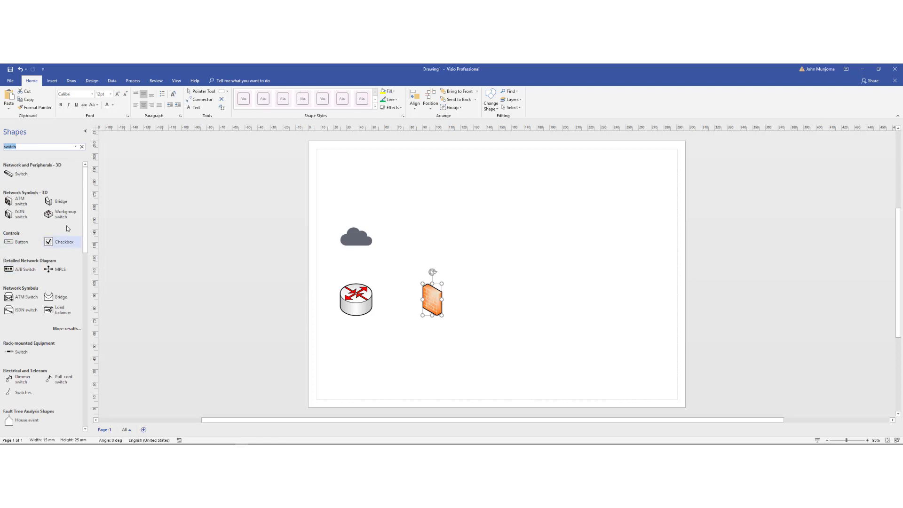
Place the 3D Workgroup switch on the page to the right of the firewall
left_click_drag(59, 215, 520, 317)
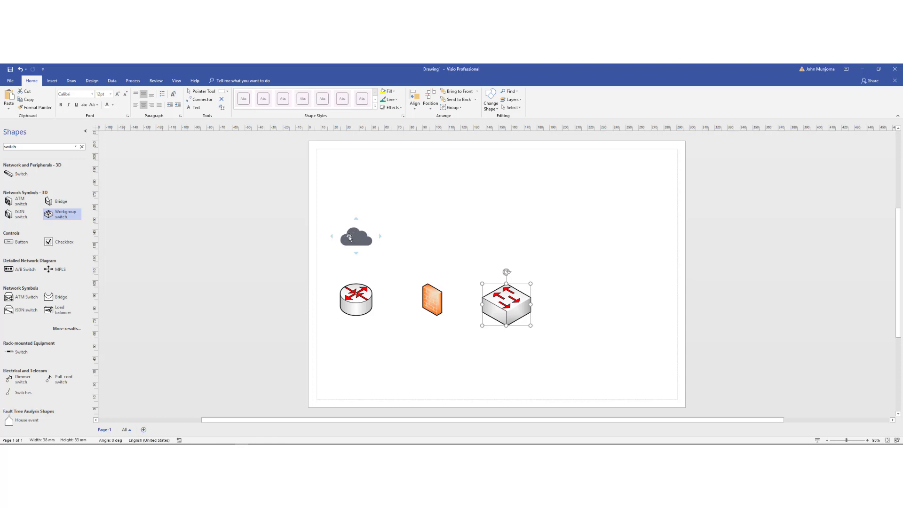
mouse_move(341, 237)
Give the cloud a solid Blue fill via Format Shape's Fill color palette
right_click(354, 239)
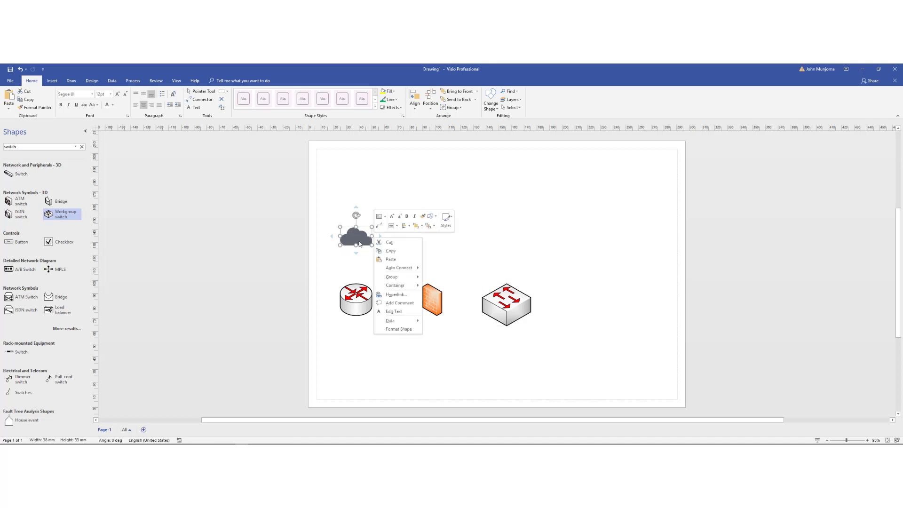
left_click(398, 330)
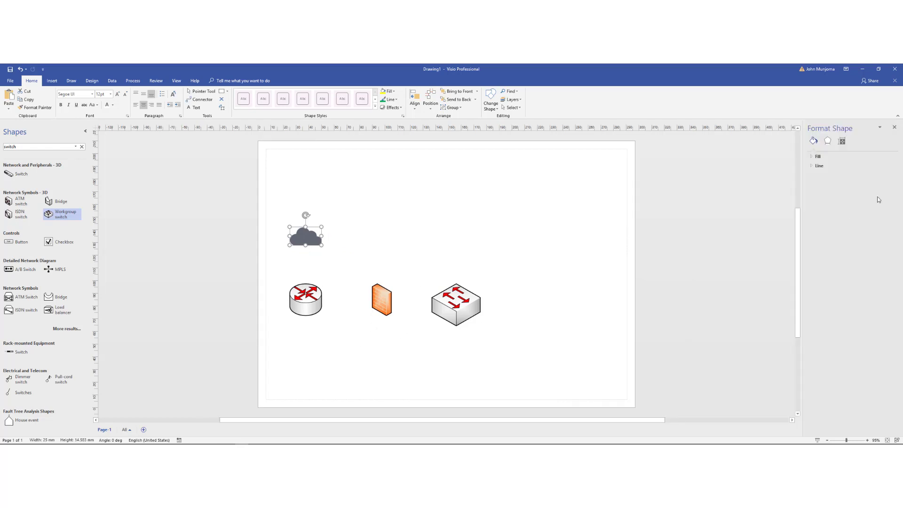
left_click(812, 157)
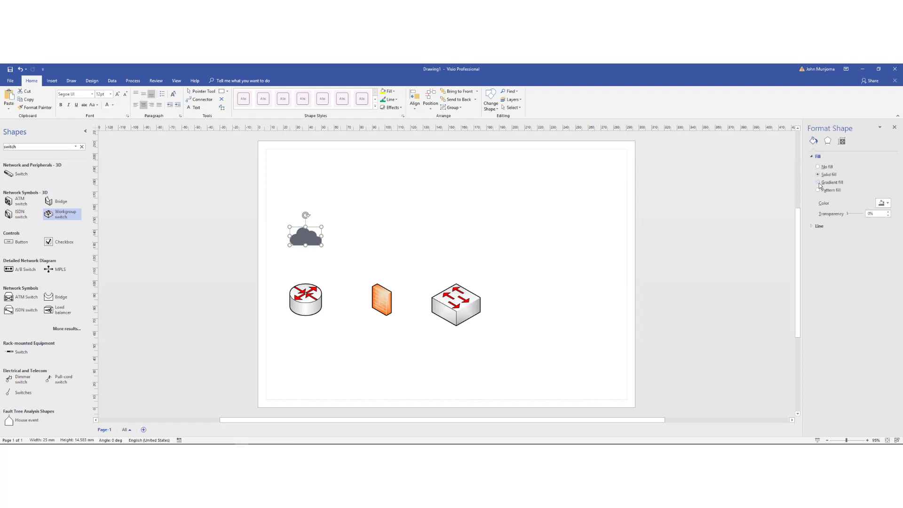
left_click(888, 204)
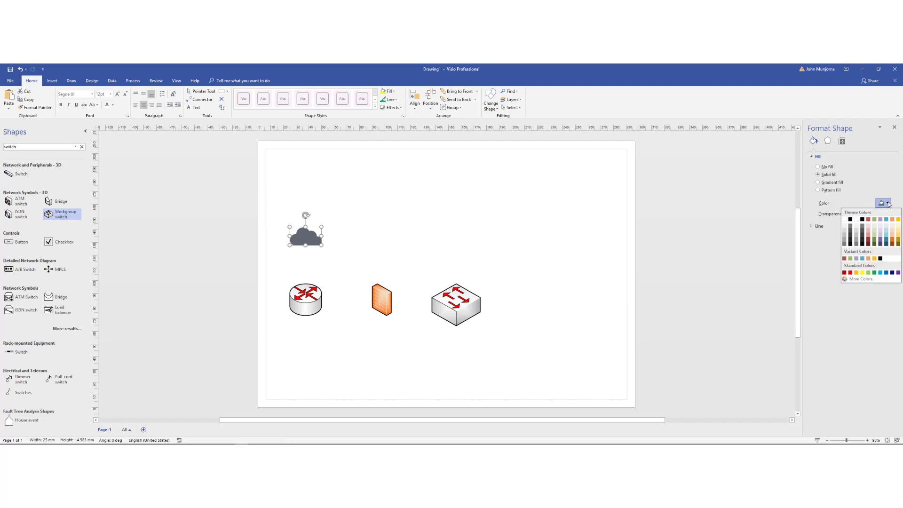
left_click(886, 275)
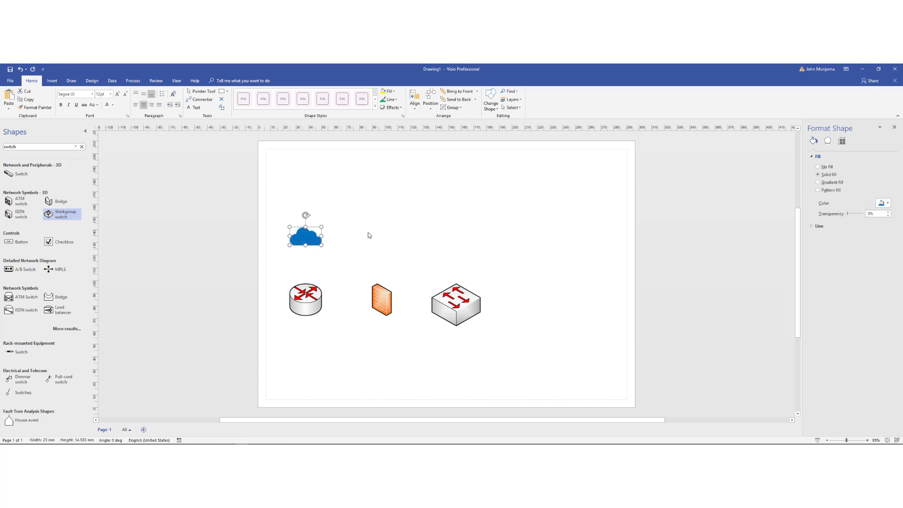
left_click(323, 222)
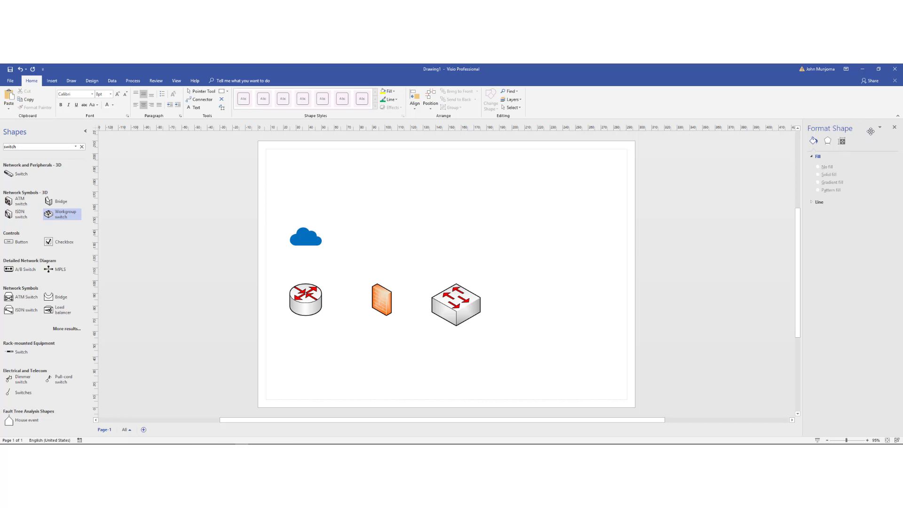
left_click(895, 129)
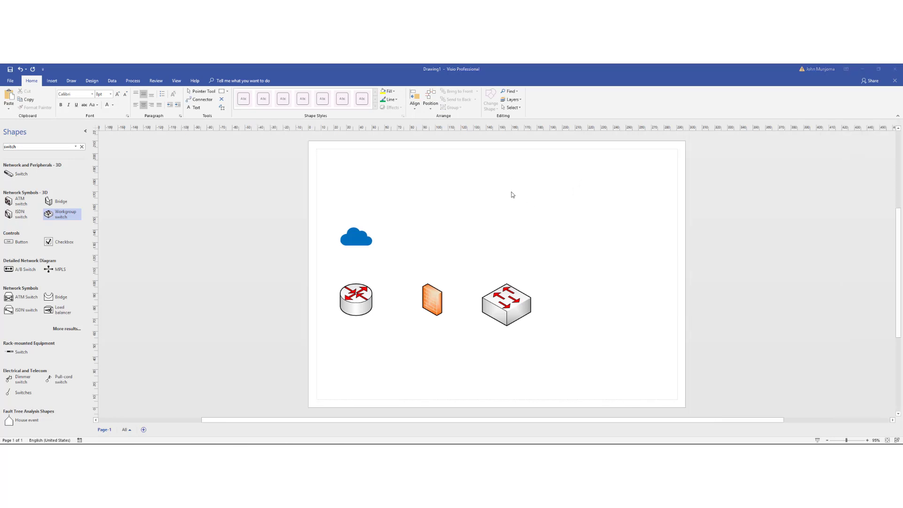
Search shapes for 'computer' and place two laptops, one above the other, right of the switch
double_click(42, 148)
type("computer")
key("Return")
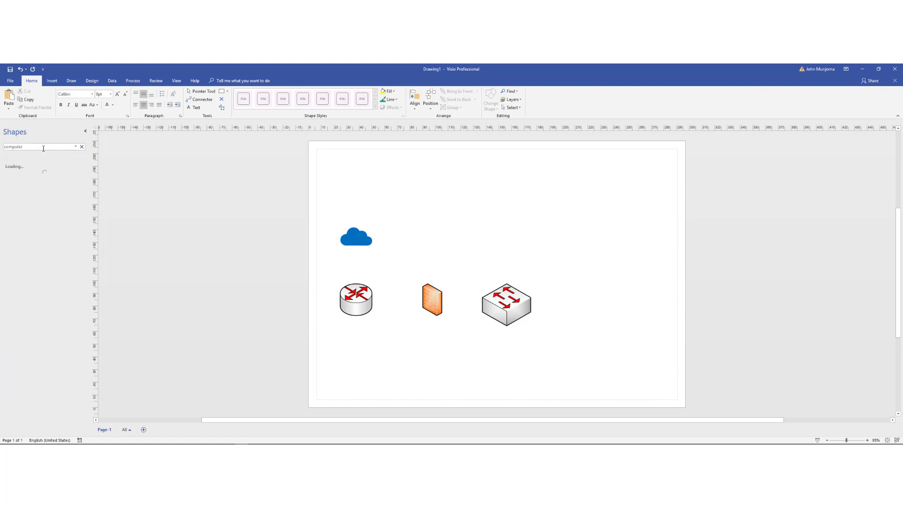
double_click(43, 149)
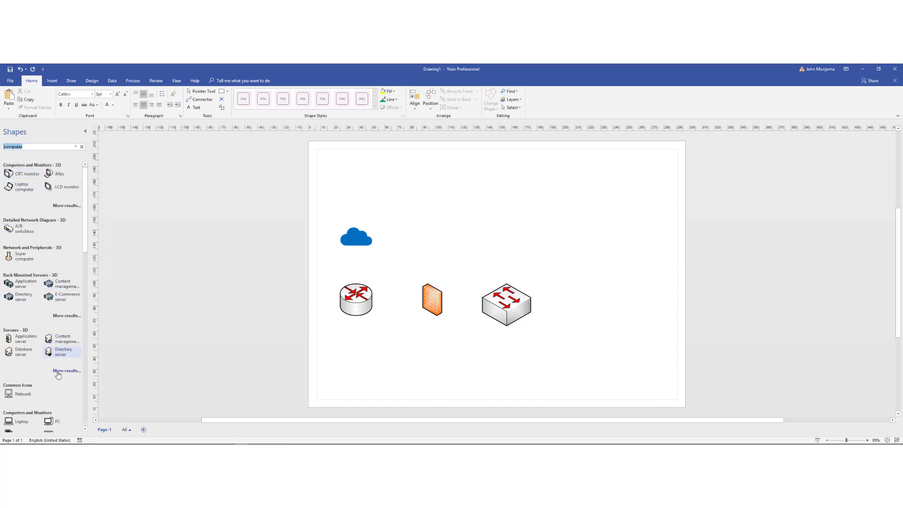
scroll(55, 374, "down", 1)
scroll(56, 375, "down", 4)
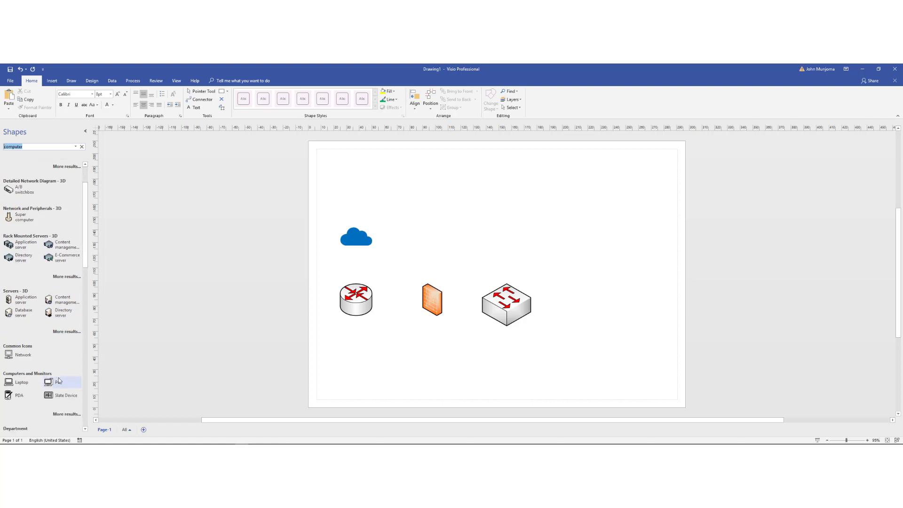
scroll(58, 380, "down", 3)
scroll(61, 379, "down", 8)
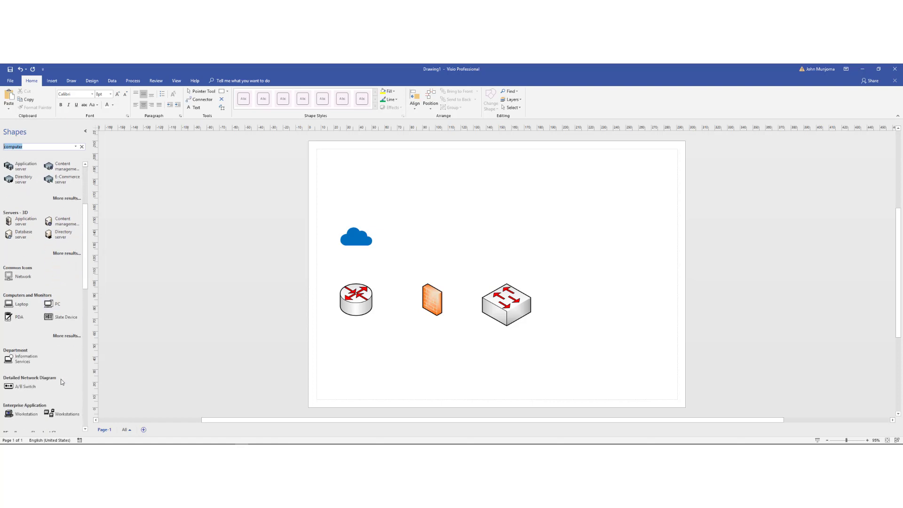
scroll(64, 371, "up", 10)
scroll(55, 342, "up", 6)
scroll(47, 329, "down", 3)
scroll(31, 303, "up", 3)
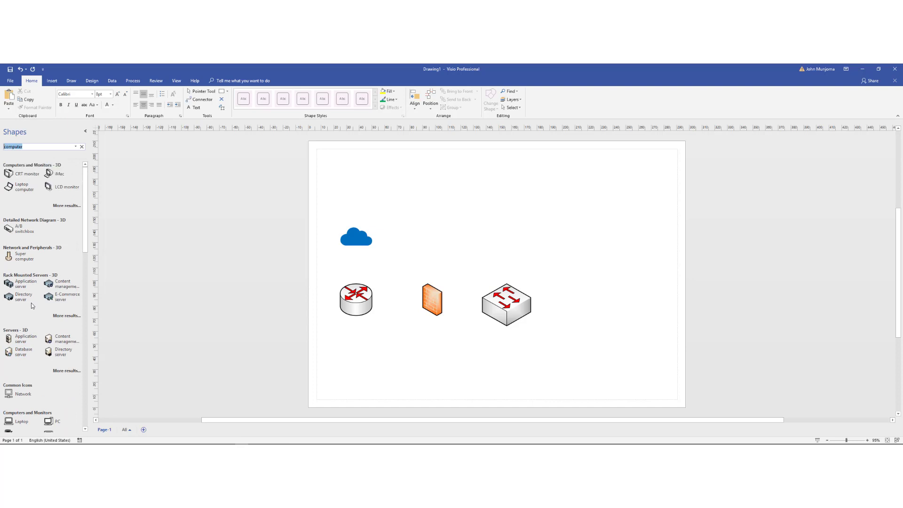
left_click_drag(14, 186, 595, 266)
left_click_drag(14, 186, 607, 314)
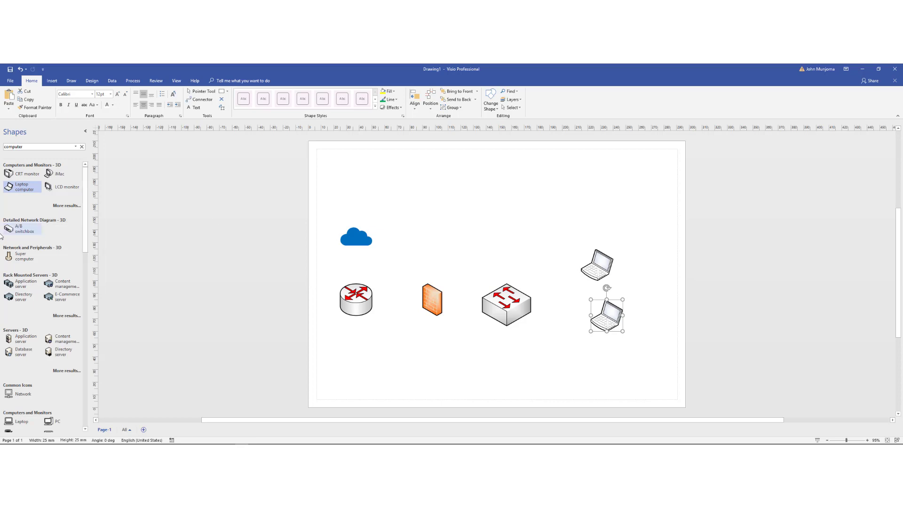
Search for 'wireless' and place a wireless access point between the switch and laptops
double_click(31, 146)
type("wireless")
key("Return")
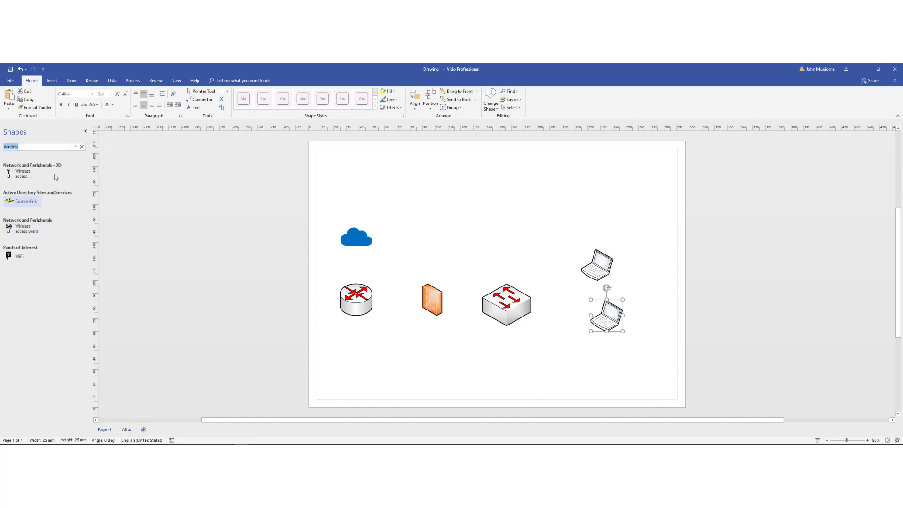
left_click_drag(24, 229, 566, 300)
Replace the shape search with 'server' to list the server shapes
left_click(38, 148)
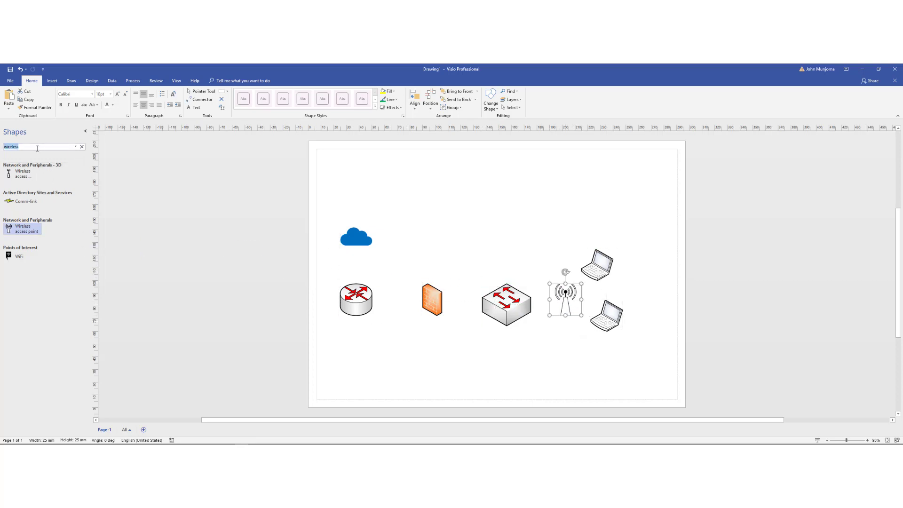
type("server")
key("Return")
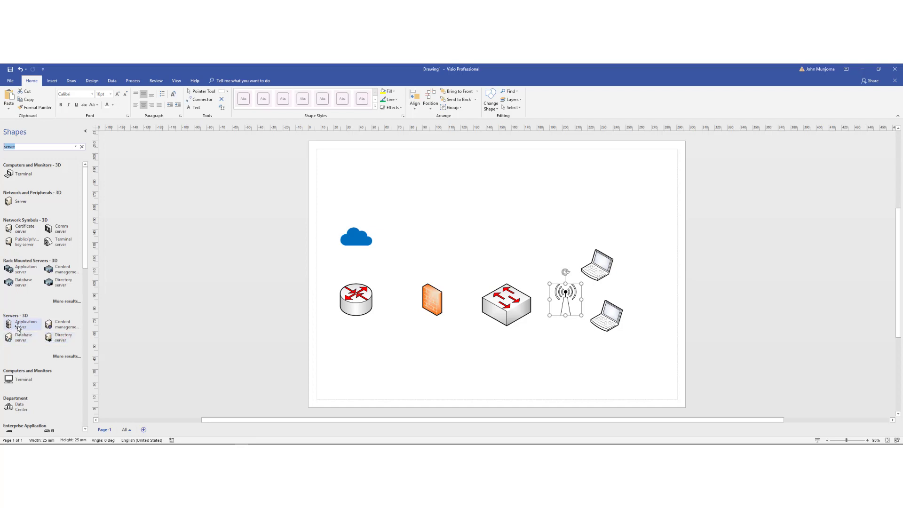
Place the Servers - 3D Application server and Database server side by side below the switch
left_click_drag(21, 328, 508, 367)
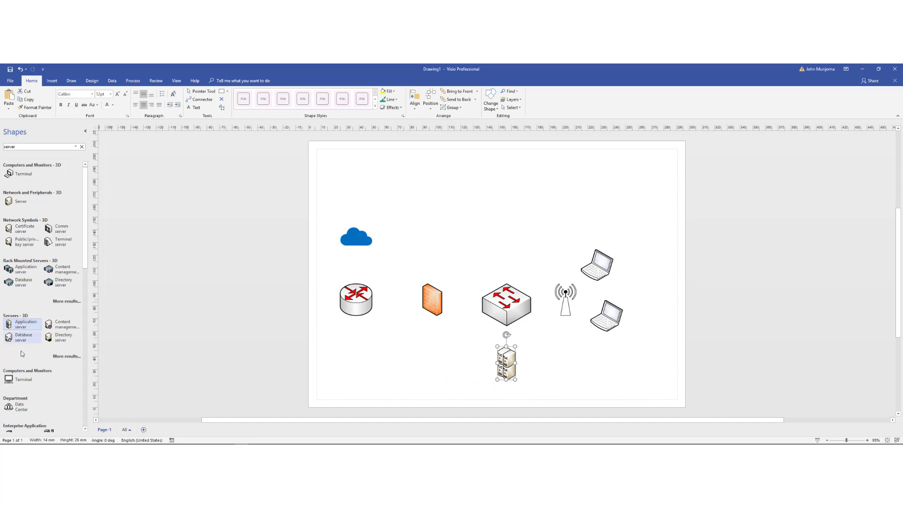
left_click_drag(134, 345, 541, 364)
left_click(470, 357)
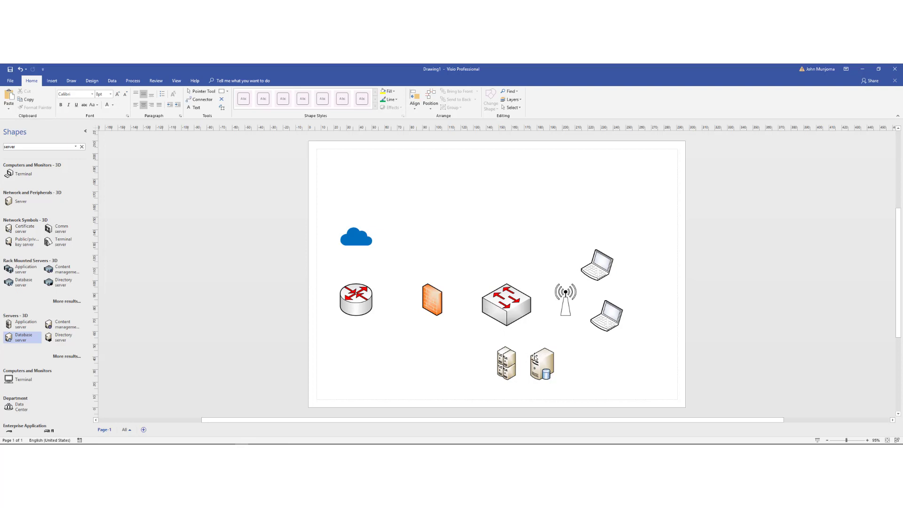
Place a WiFi symbol above the top laptop and chain cloud, router, firewall, switch and access point
mouse_move(537, 358)
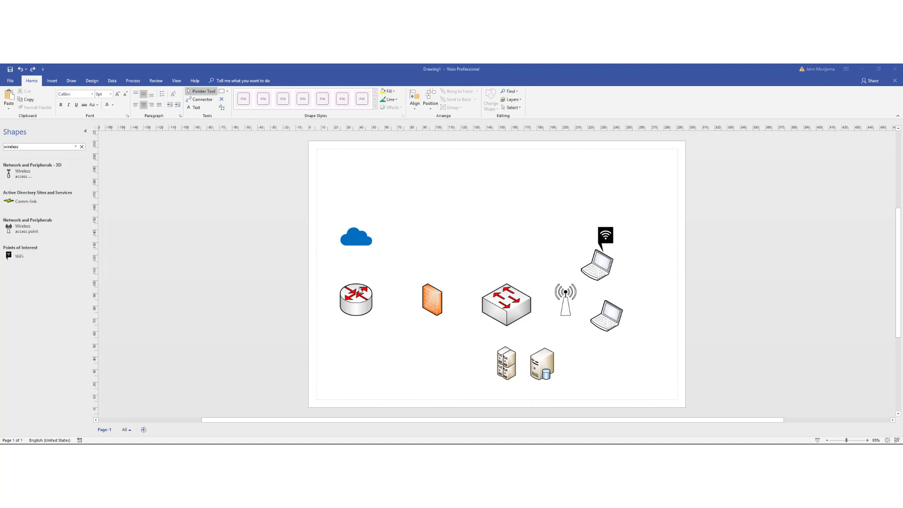
left_click(356, 254)
left_click(379, 300)
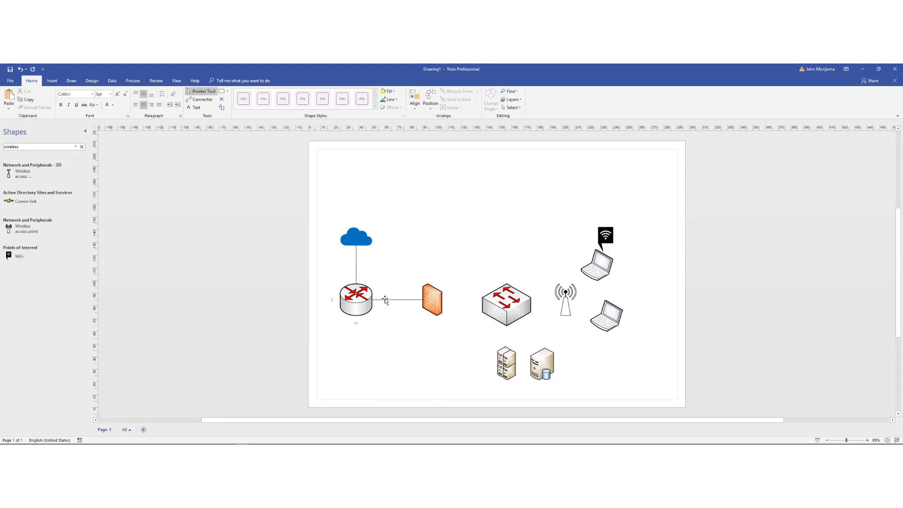
left_click(449, 301)
left_click(539, 305)
Position the second WiFi symbol beside the lower laptop and undo an accidental connector edit
left_click(607, 283)
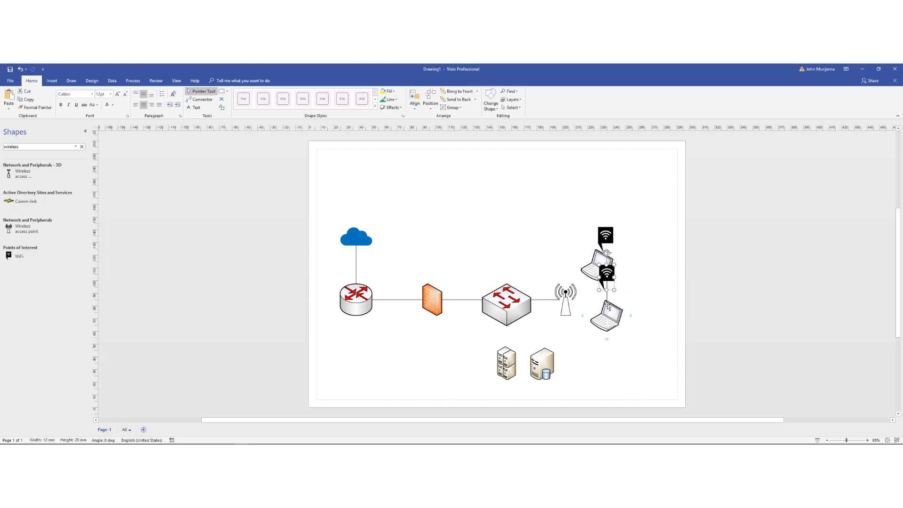
left_click_drag(606, 279, 632, 294)
left_click(618, 304)
key("Escape")
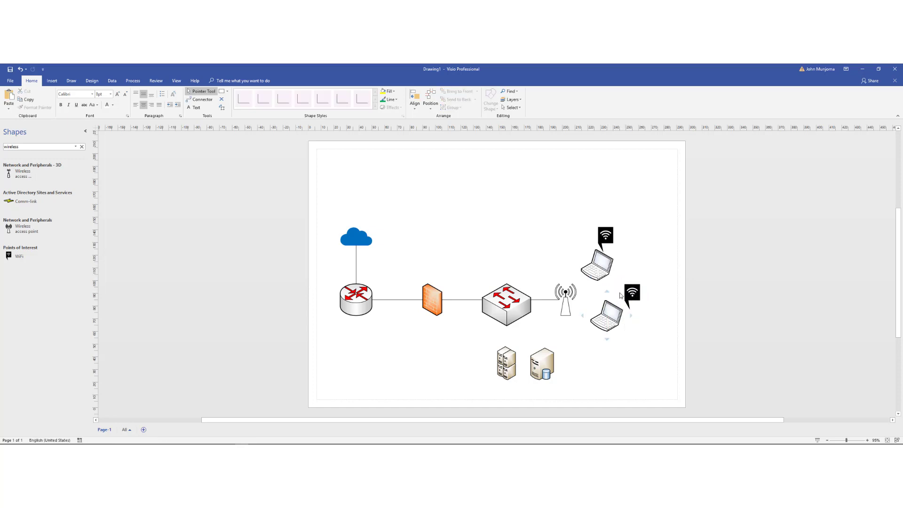
left_click_drag(632, 296, 621, 289)
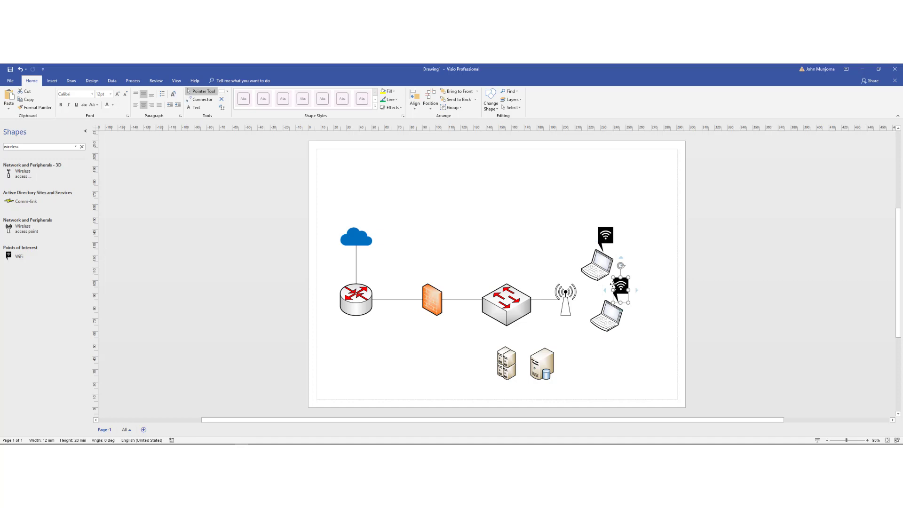
left_click_drag(506, 337, 507, 335)
key("ctrl+z")
Draw a connector from the switch down to the database server
left_click(511, 316)
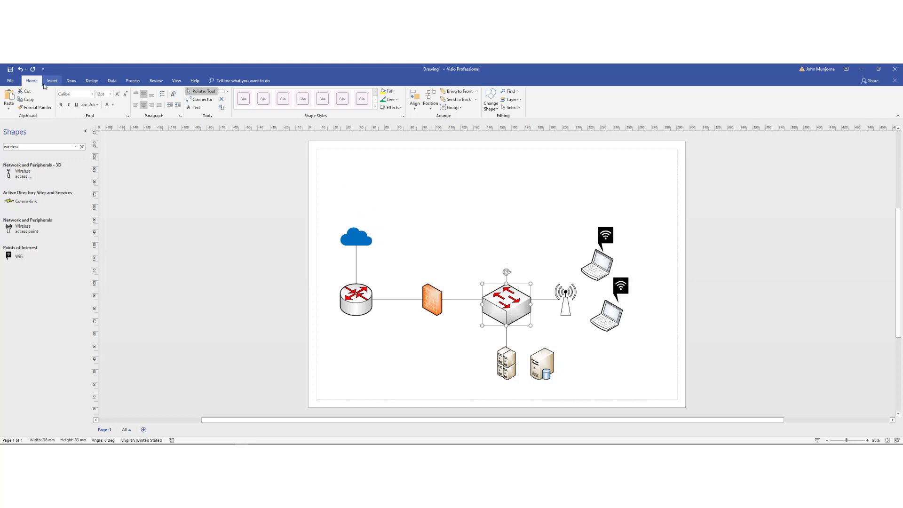
left_click(202, 99)
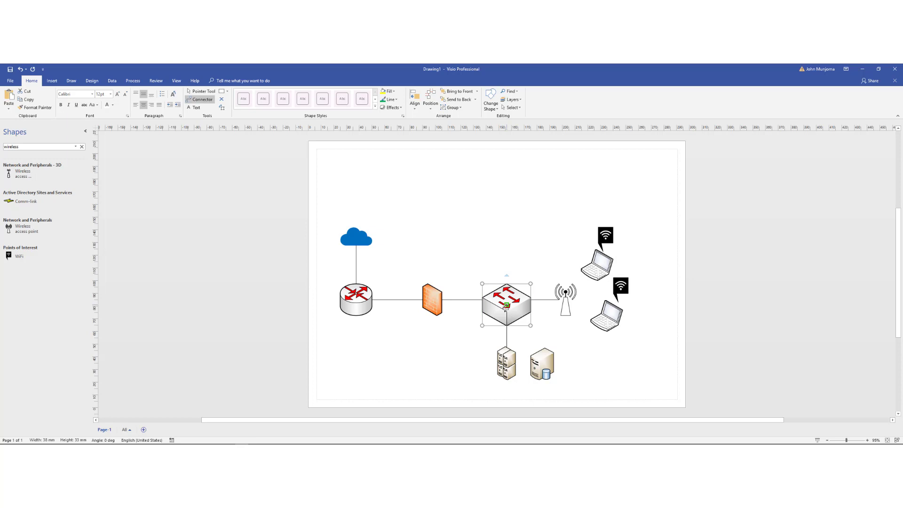
left_click_drag(508, 307, 547, 356)
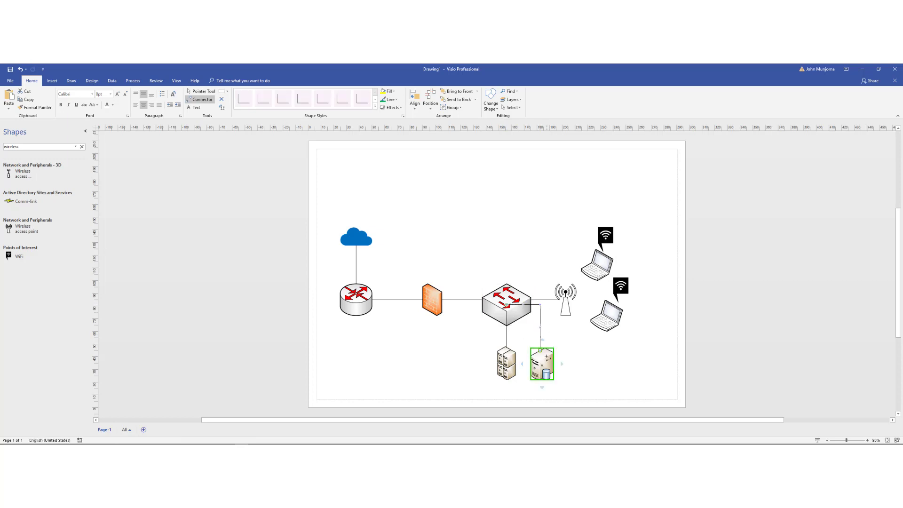
left_click(394, 233)
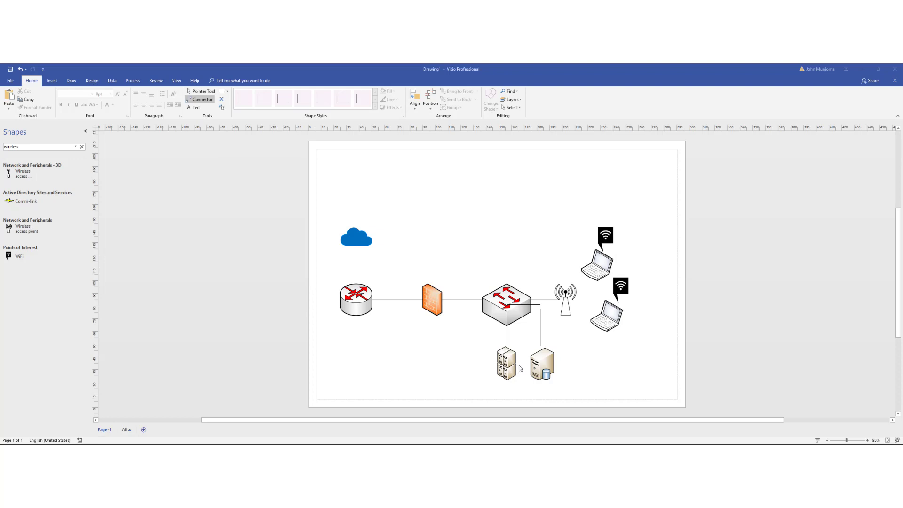
Add a text box beside the first server with OS, location, Memory:64GB and IP:10.1.0.1 Static IP
left_click(197, 109)
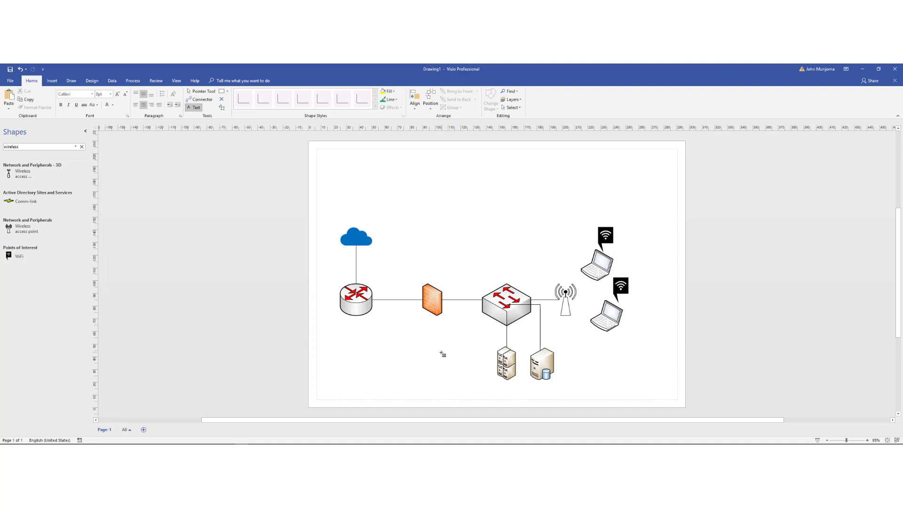
left_click_drag(442, 351, 495, 391)
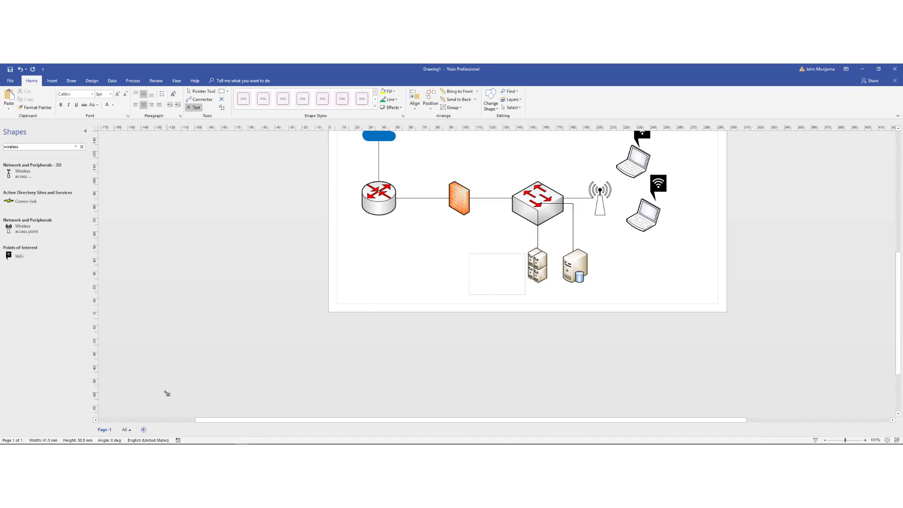
type("OS: Win Server 2016 Location: Johannesburg")
key("Return")
type("Memory:64GB")
key("Return")
type("IP:10.1.0.1")
key("Return")
type("Static IP")
left_click(604, 265)
Copy the details block to the second server and change it to read MySQL
type("OS: Win Server 2016 Location: Johannesburg Memory:64GB IP:10.1.0.2 Static IP")
left_click_drag(595, 262, 620, 262)
type("MySQL")
left_click(201, 90)
scroll(438, 275, "up", 1)
Add a 'Firewall' label below the firewall and start a 'Switch' label above the switch
left_click(194, 107)
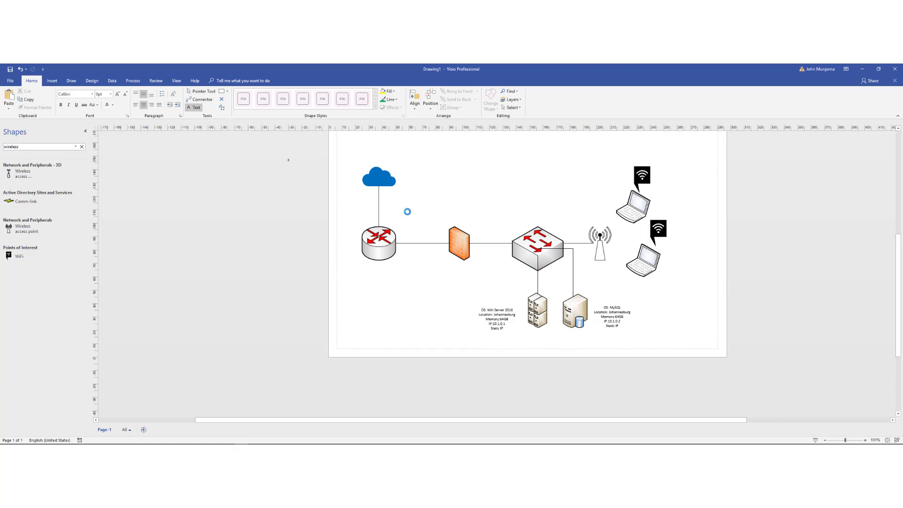
left_click(447, 267)
type("Firewall")
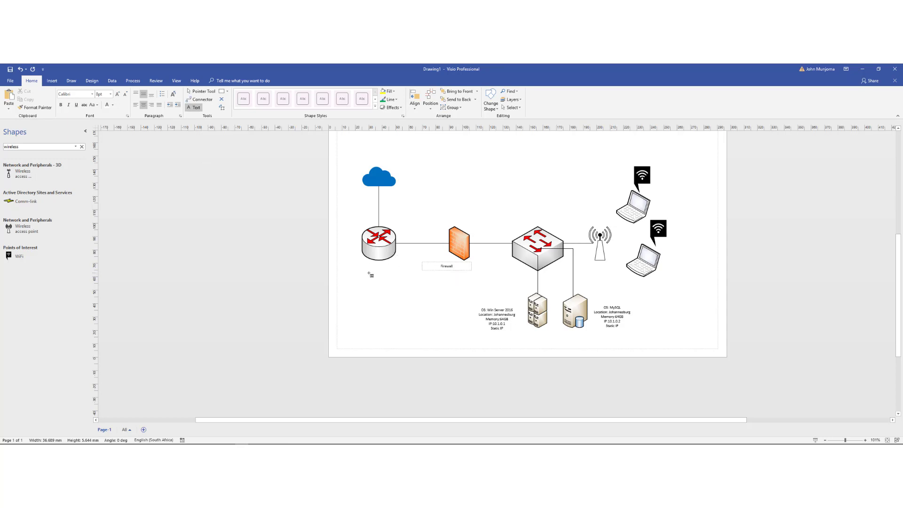
left_click(529, 216)
type("Switch")
Finish the Switch label and apply a grey gradient background from Design > Backgrounds
scroll(468, 247, "up", 2)
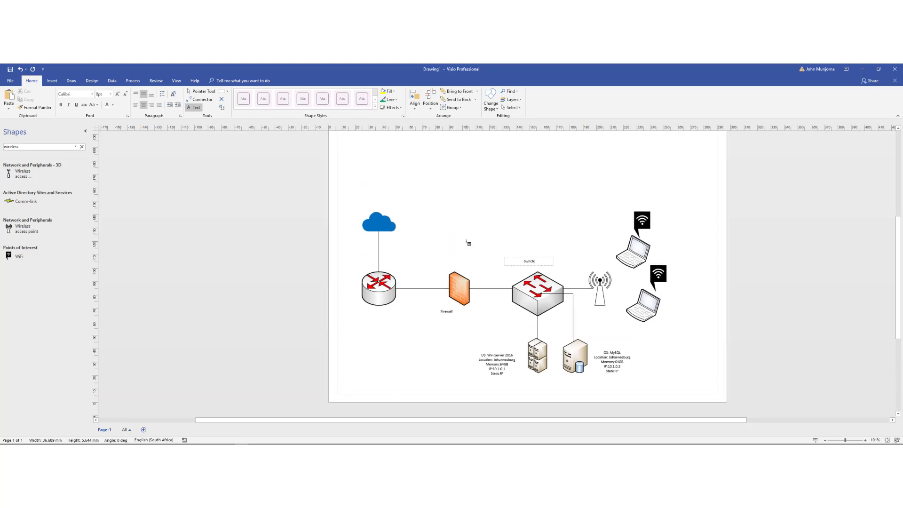
left_click(432, 201)
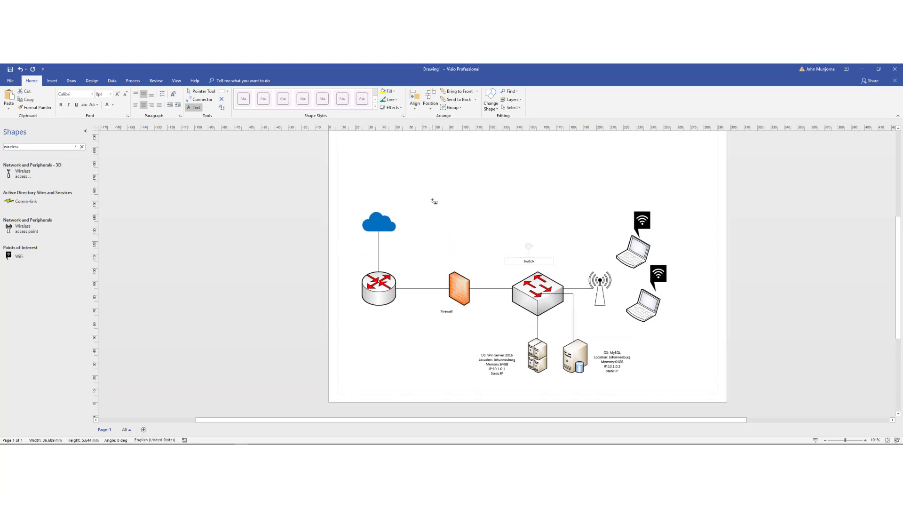
left_click(91, 83)
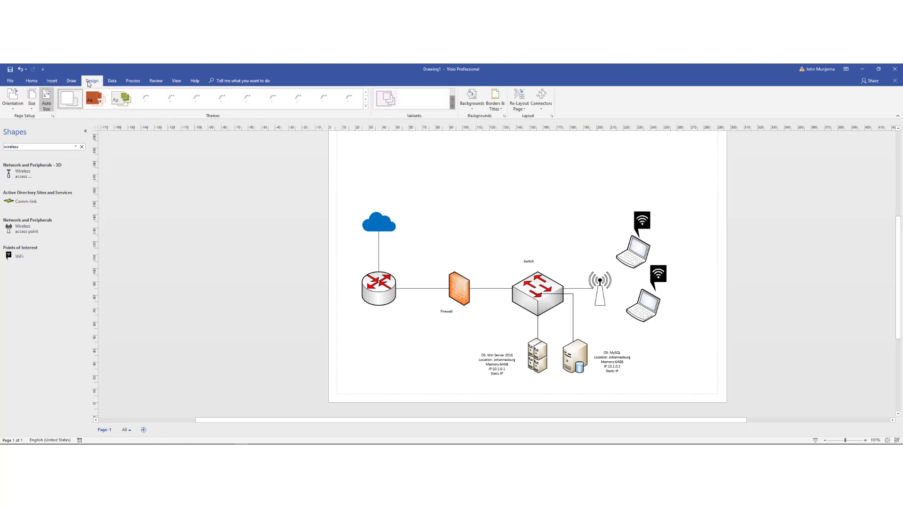
left_click(472, 106)
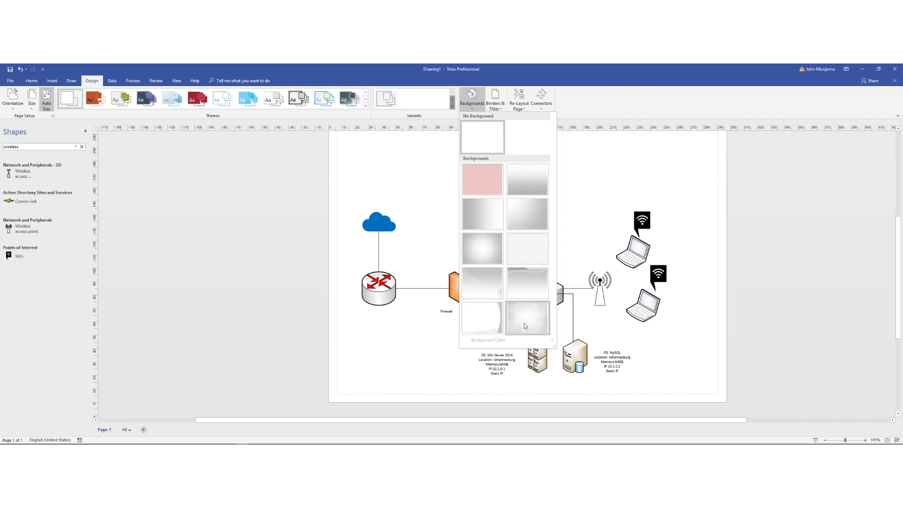
left_click(481, 220)
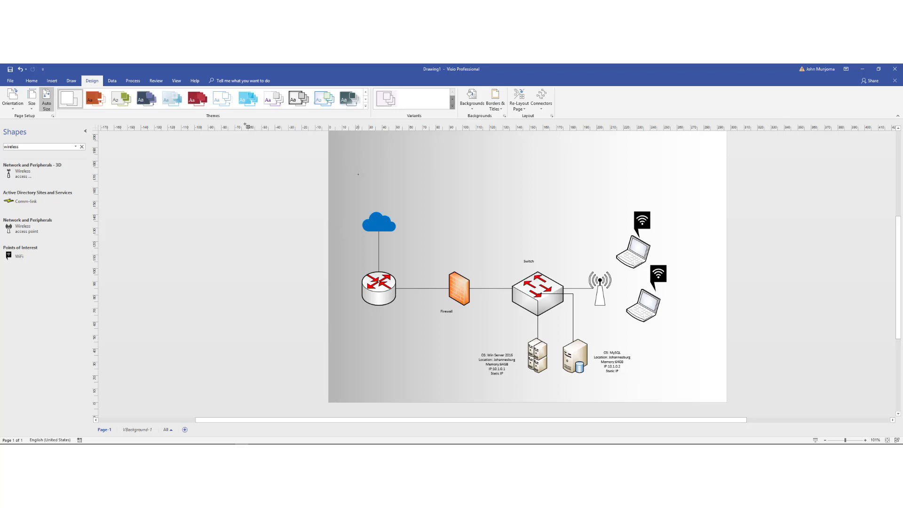
Save the diagram in Documents as the Visio Stencil file Drawing1.vssx
left_click(10, 80)
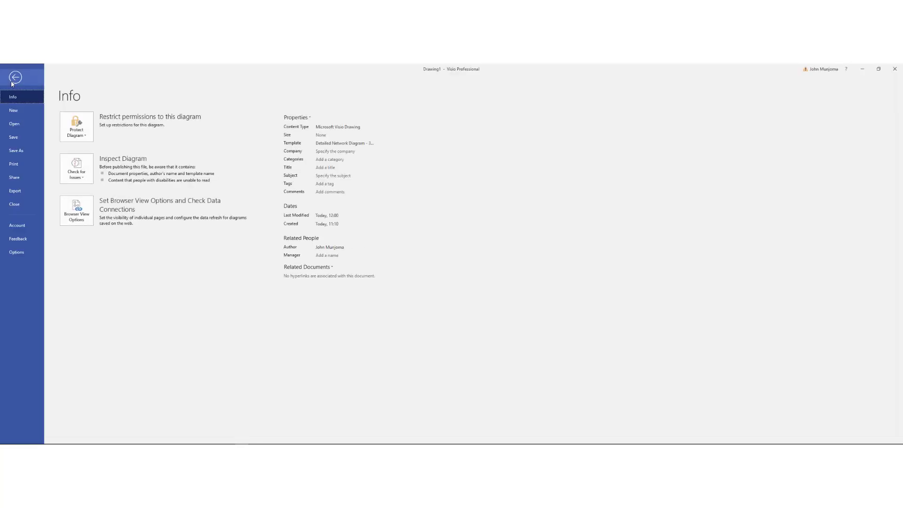
left_click(15, 150)
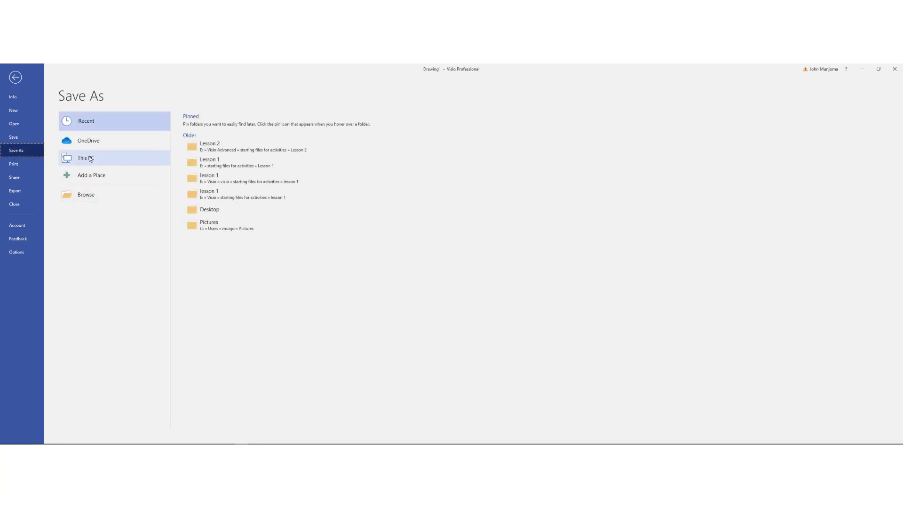
left_click(85, 144)
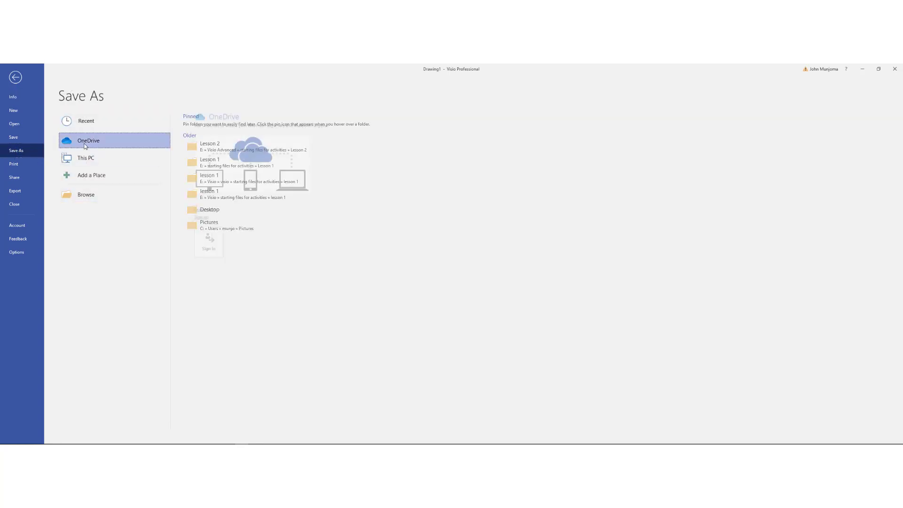
left_click(81, 195)
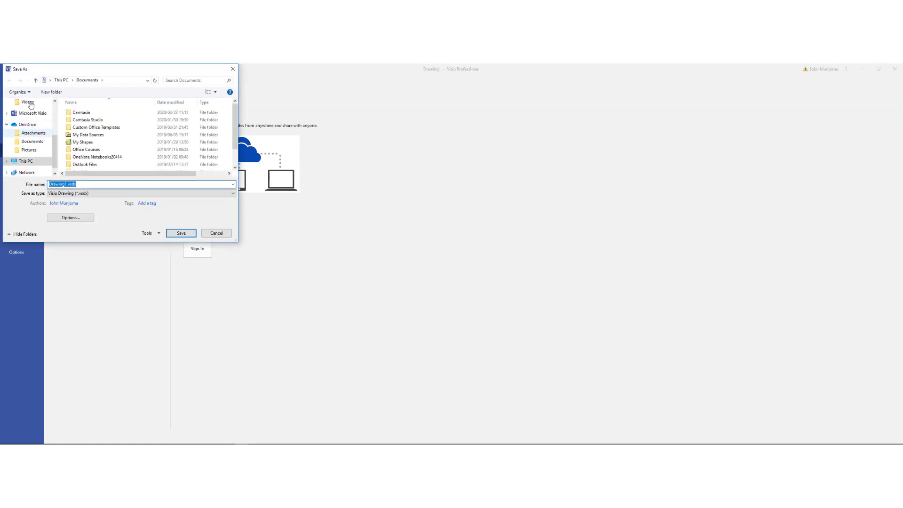
scroll(55, 124, "up", 3)
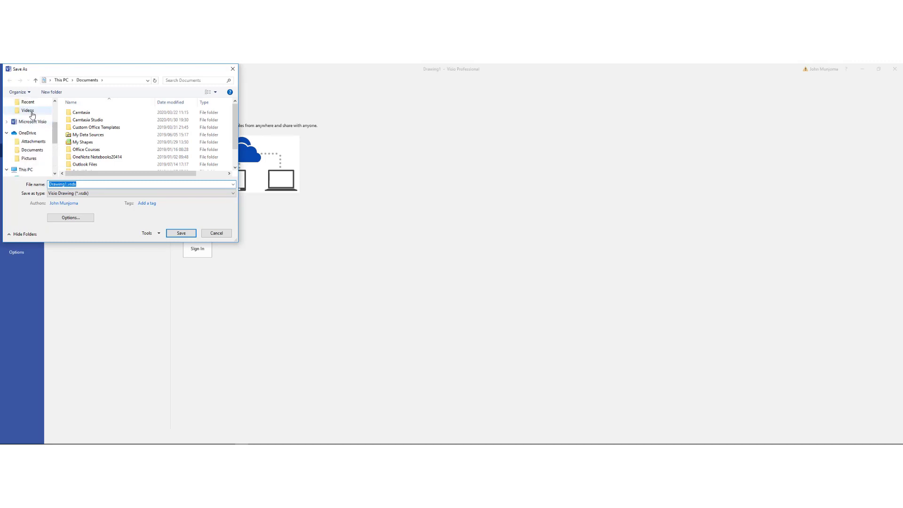
left_click(98, 195)
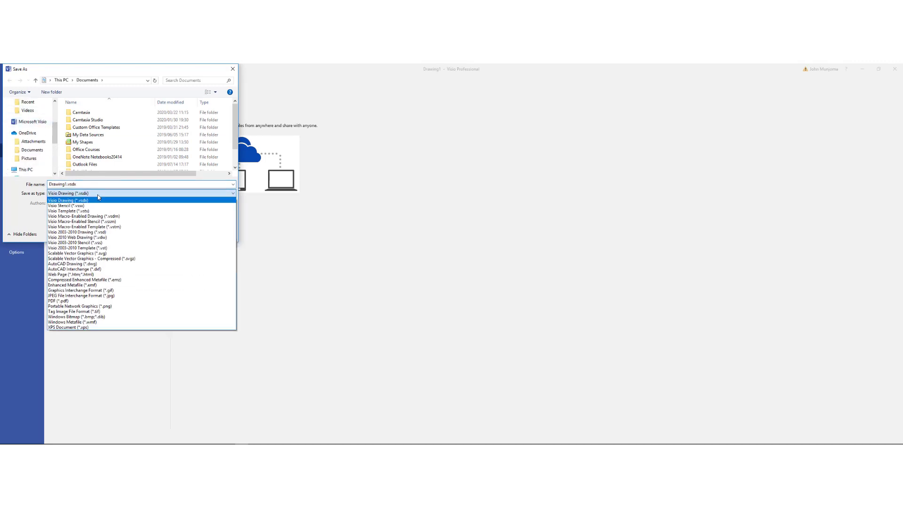
left_click(77, 206)
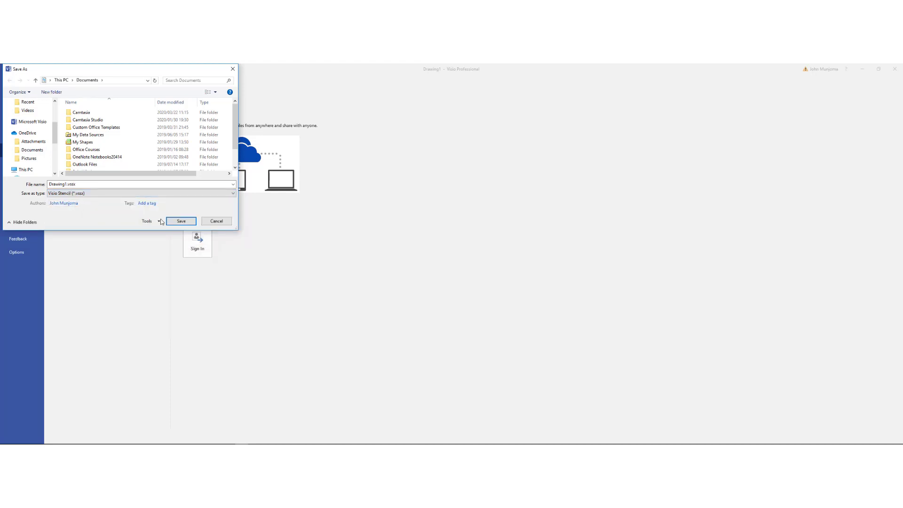
left_click(181, 221)
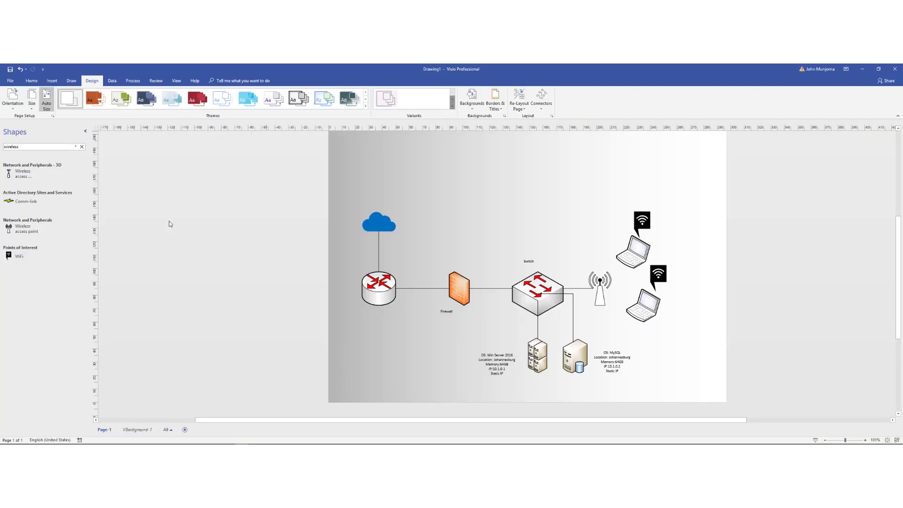